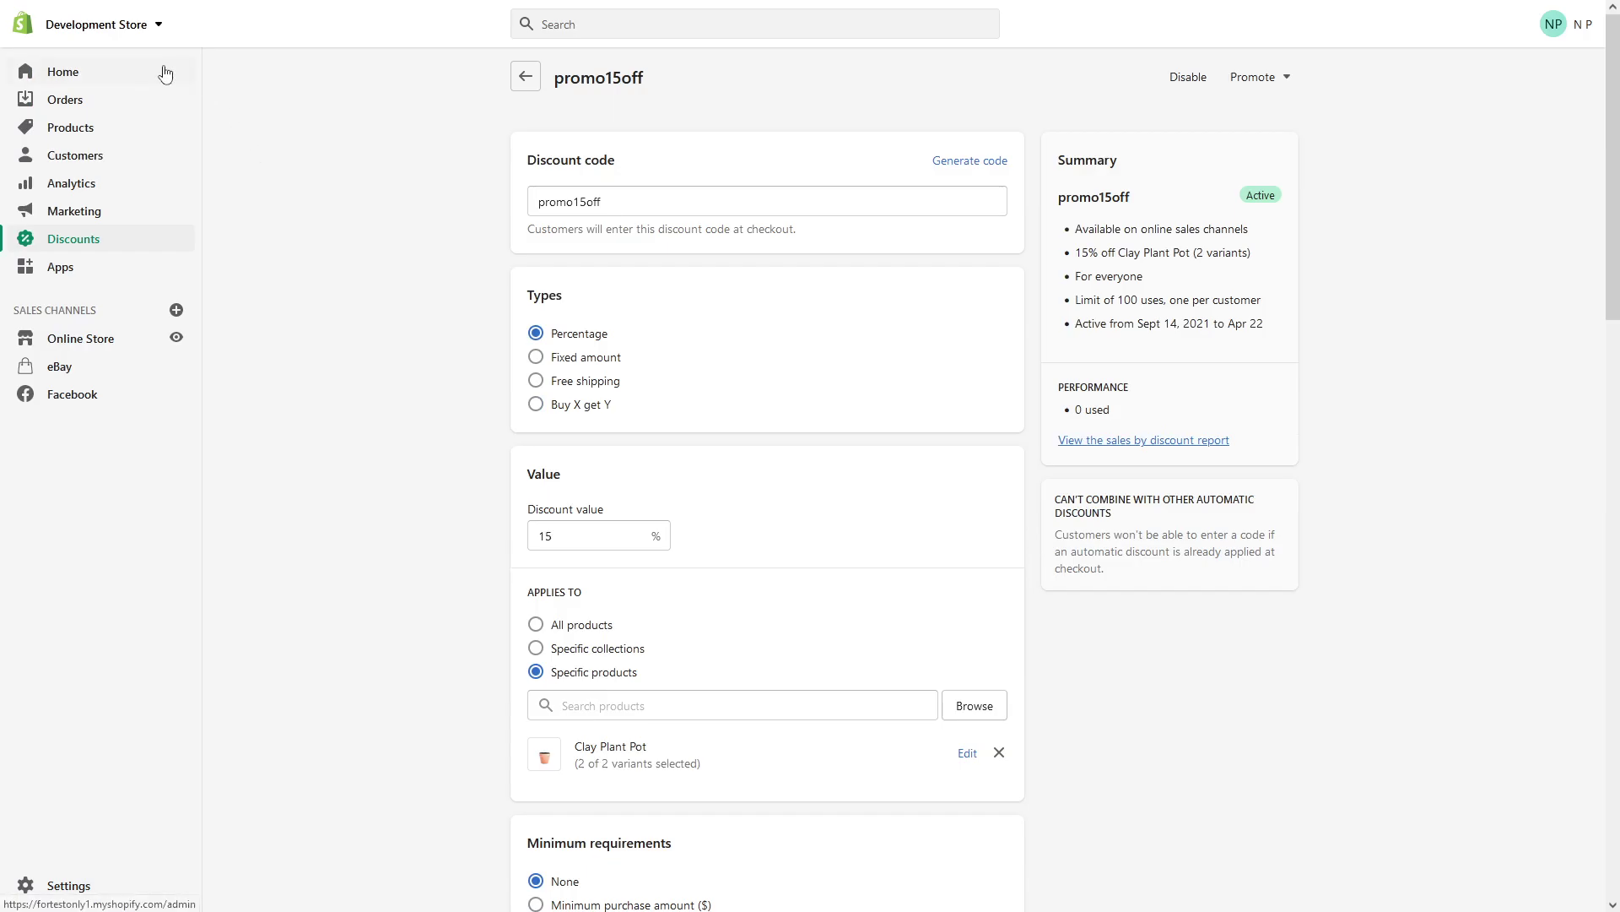
# - Change the promo15off discount to apply to all products instead of Clay Plant Pot, and save
pyautogui.click(163, 71)
pyautogui.click(134, 241)
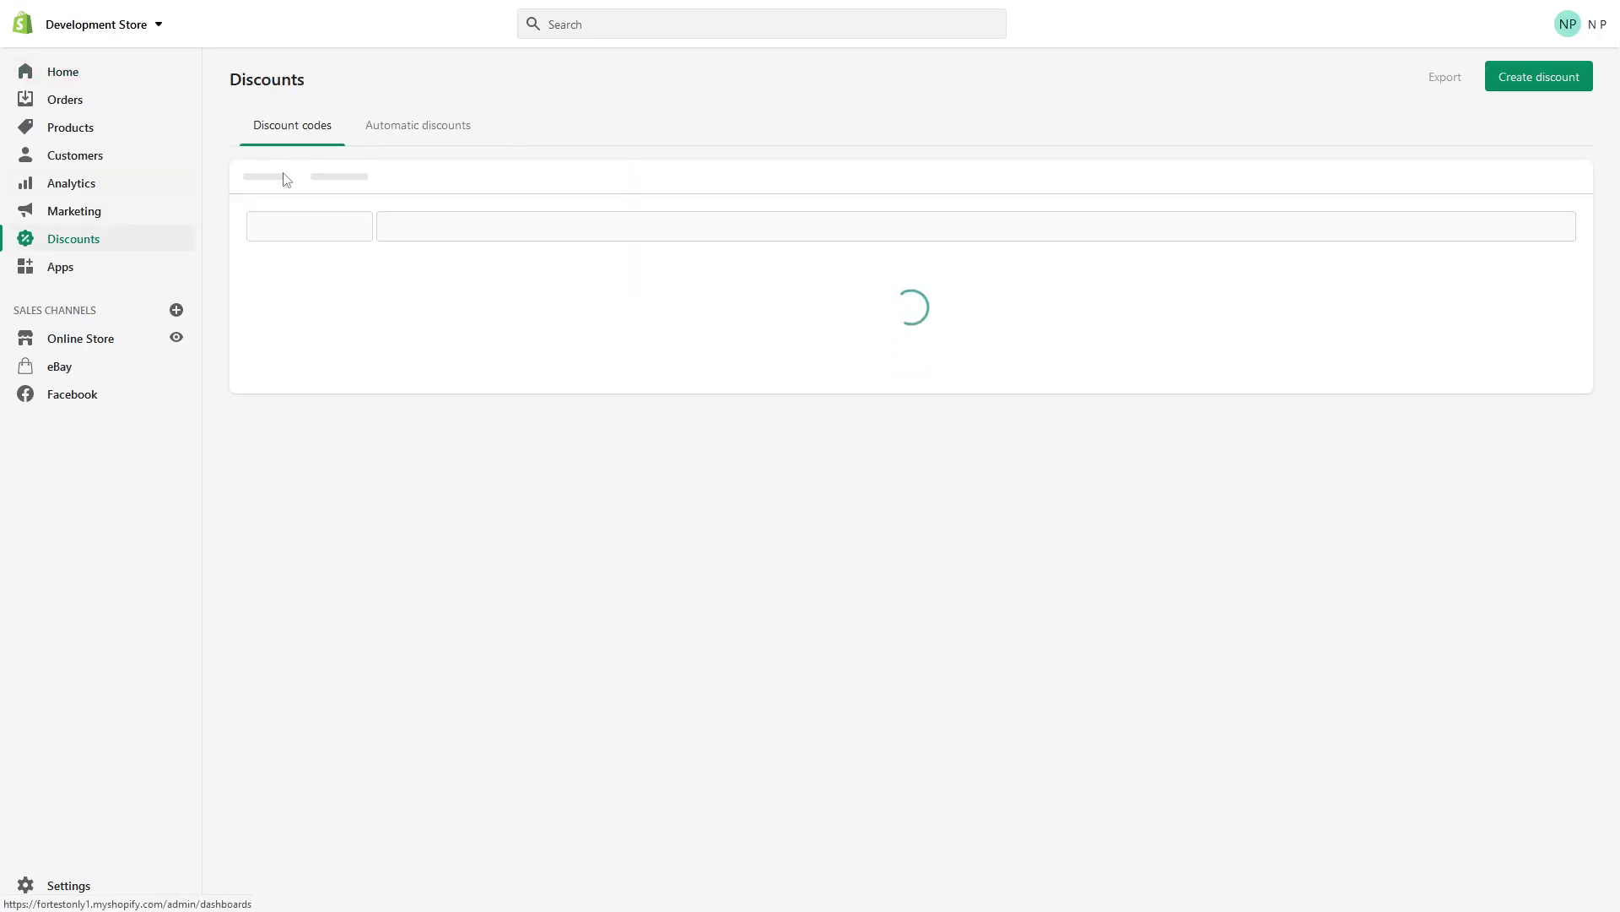
pyautogui.click(633, 324)
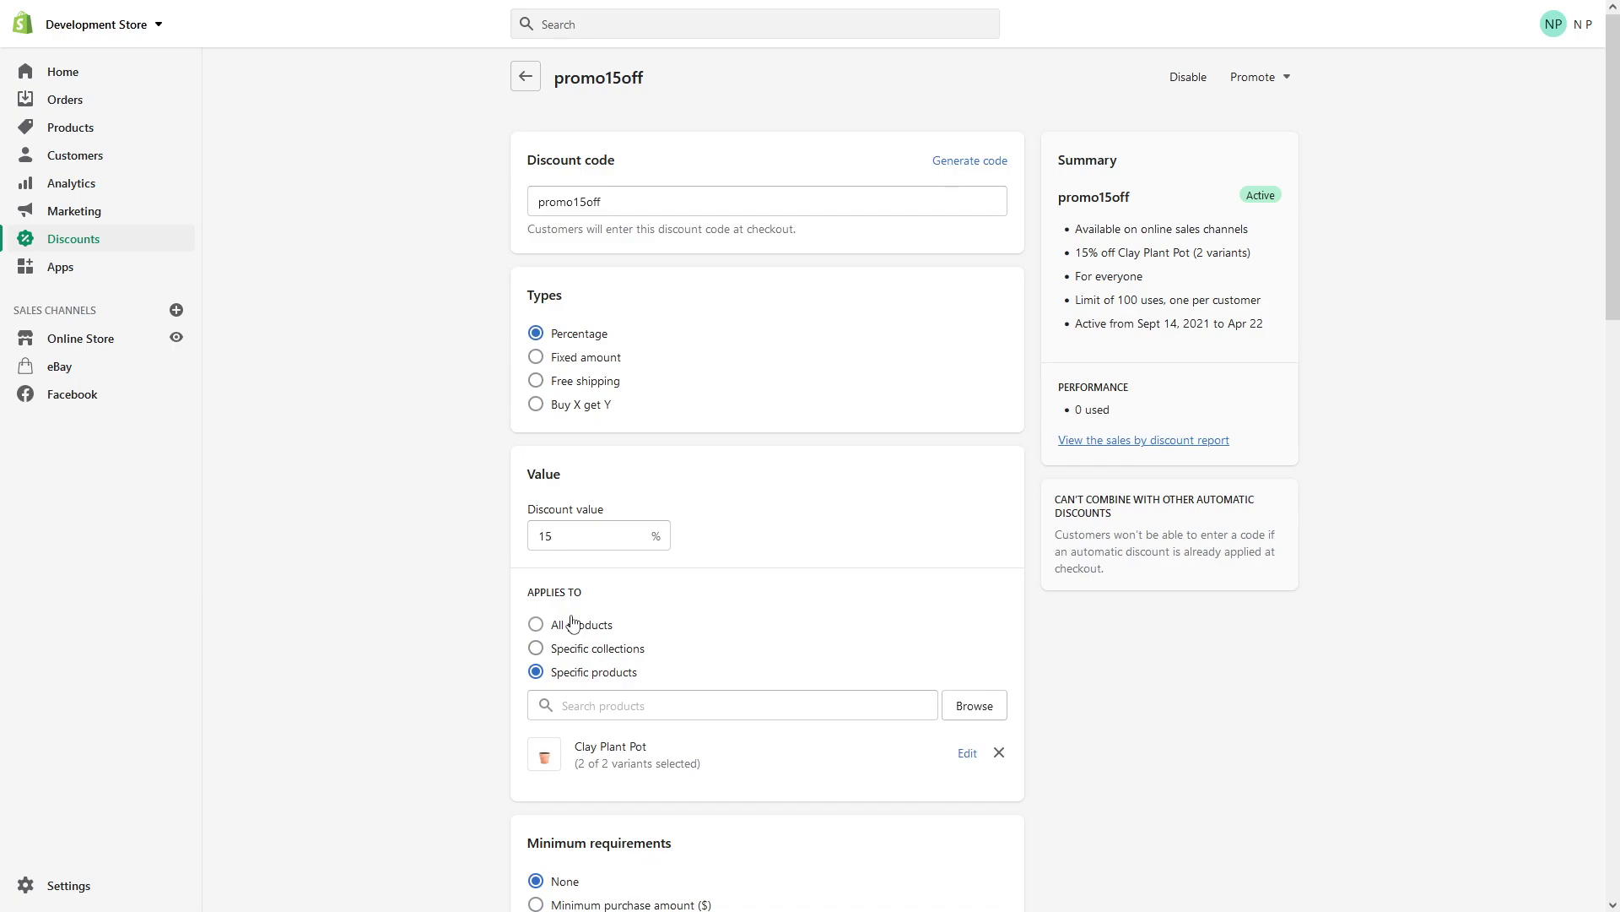
pyautogui.click(572, 622)
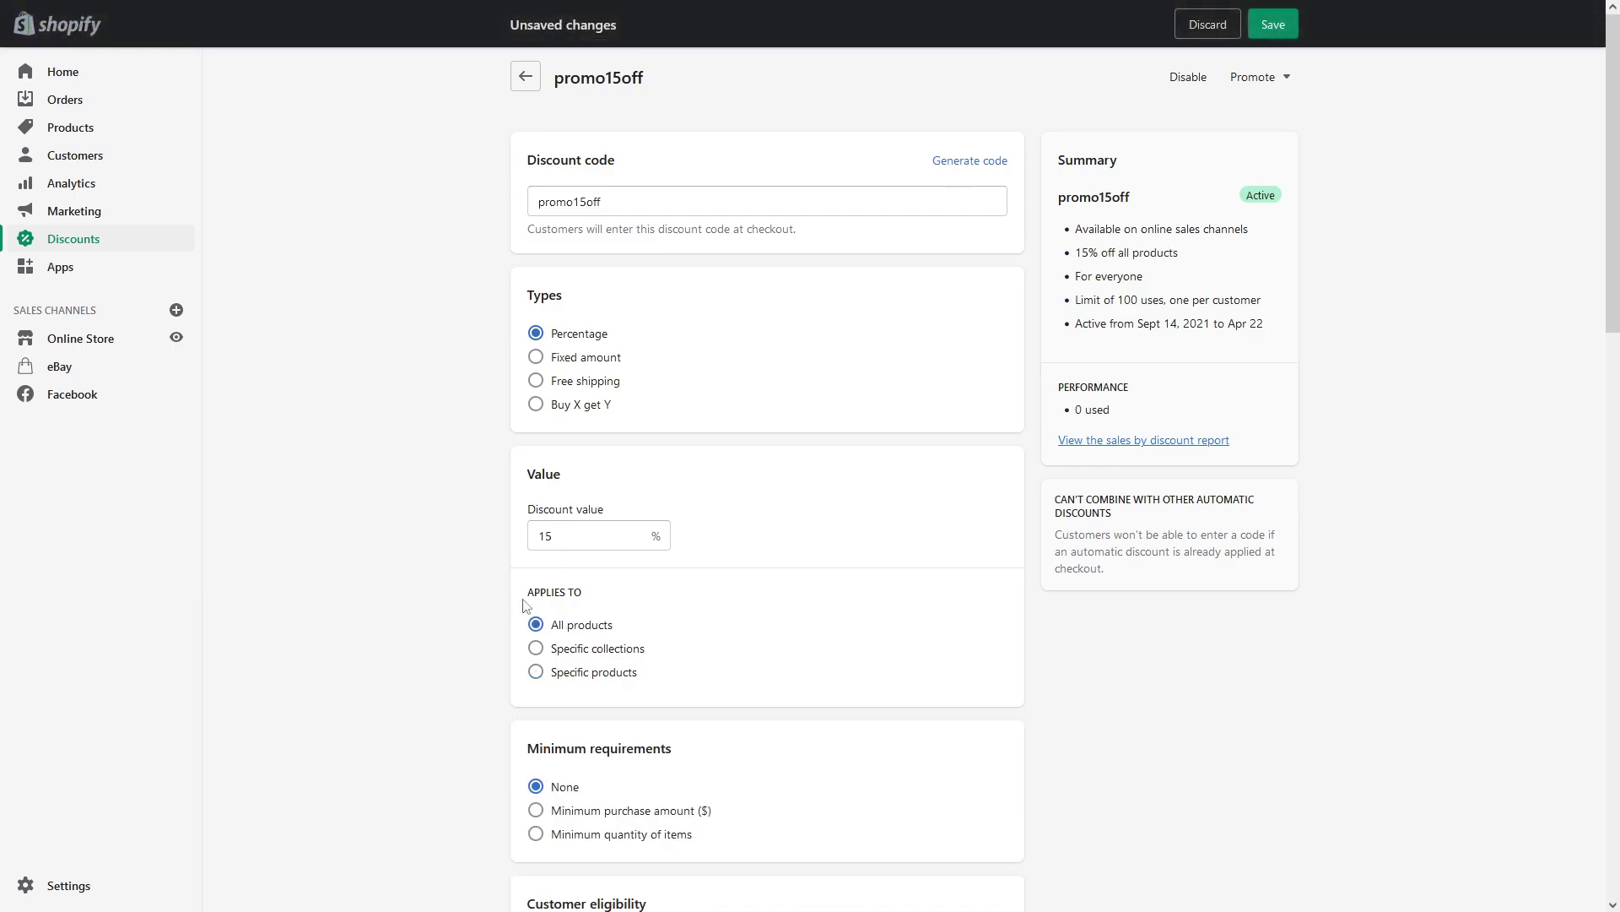
pyautogui.moveTo(645, 79)
pyautogui.mouseDown()
pyautogui.moveTo(568, 79)
pyautogui.moveTo(554, 151)
pyautogui.mouseUp()
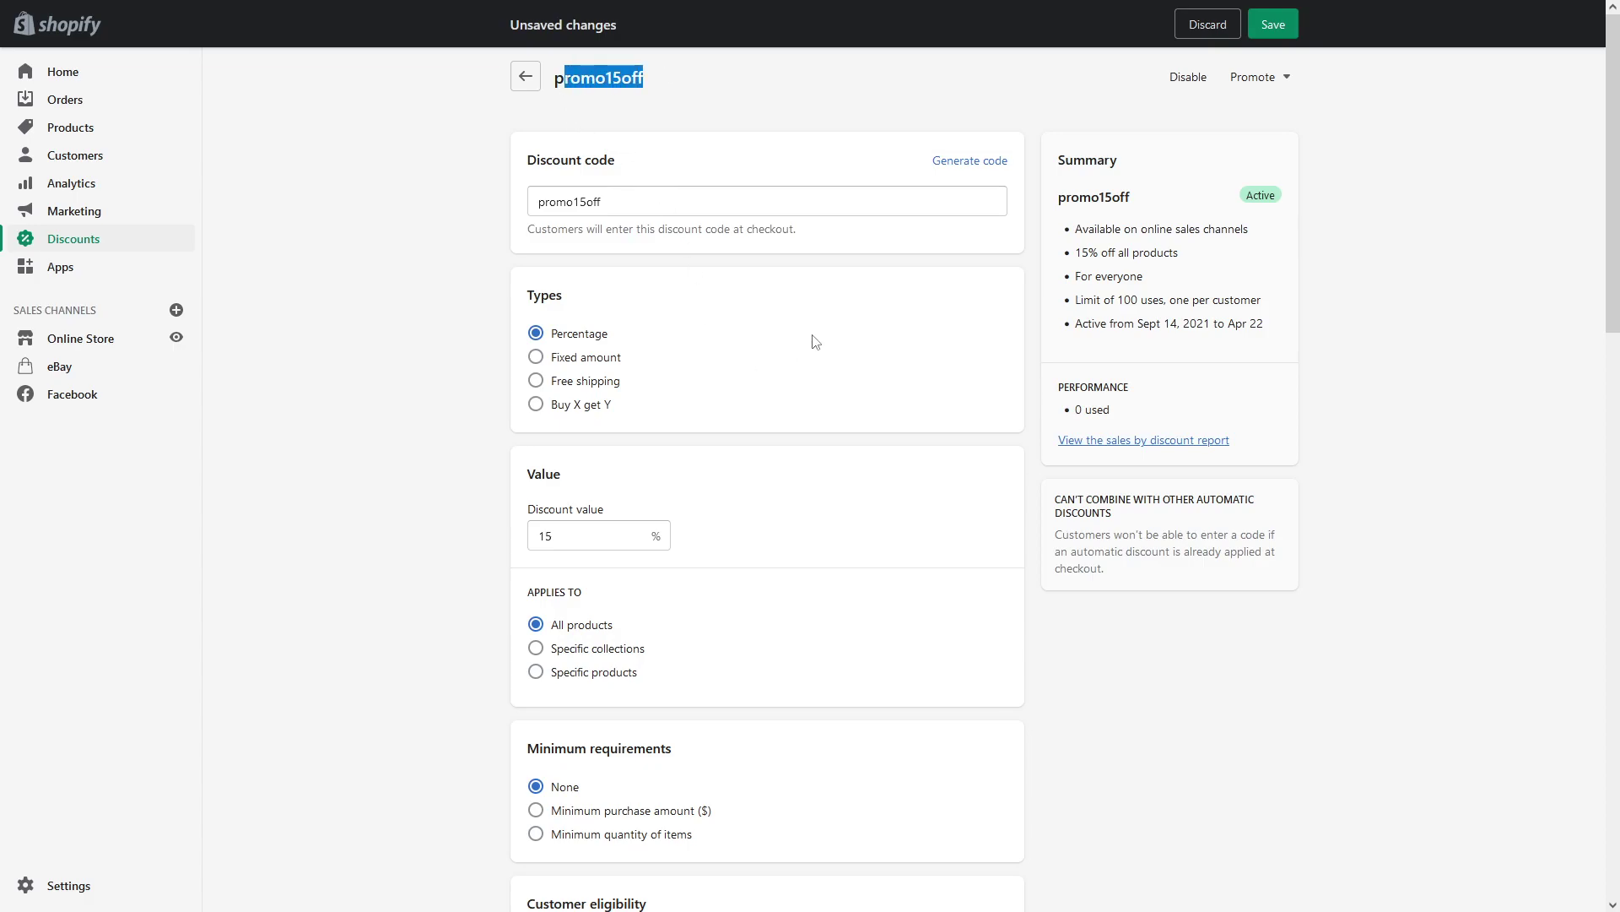
pyautogui.click(1278, 28)
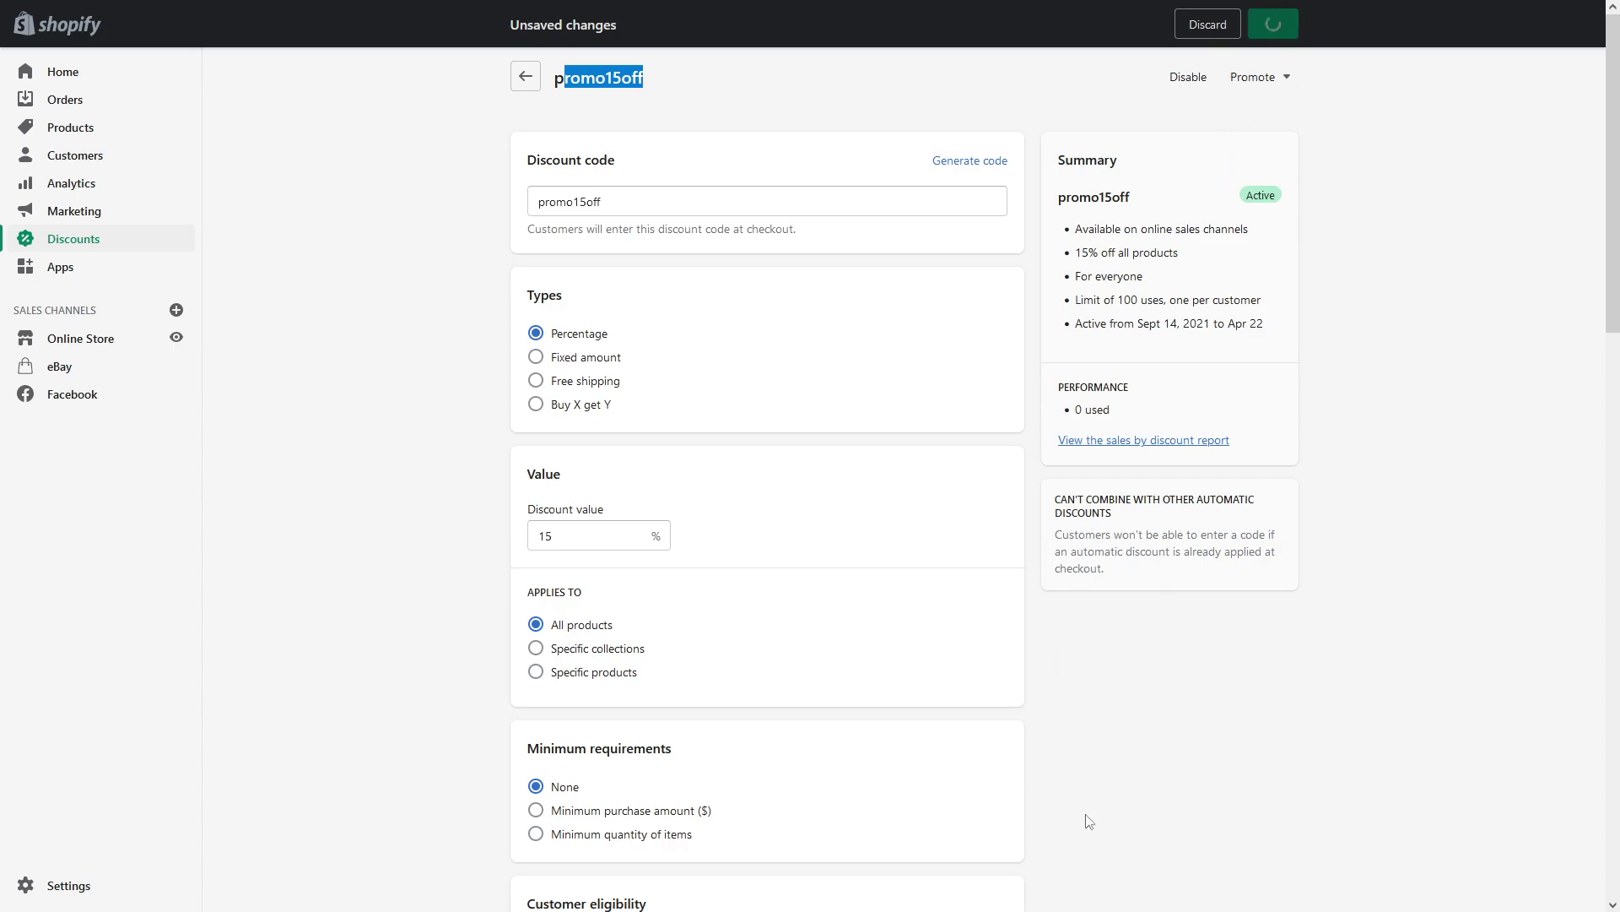
pyautogui.tripleClick(646, 123)
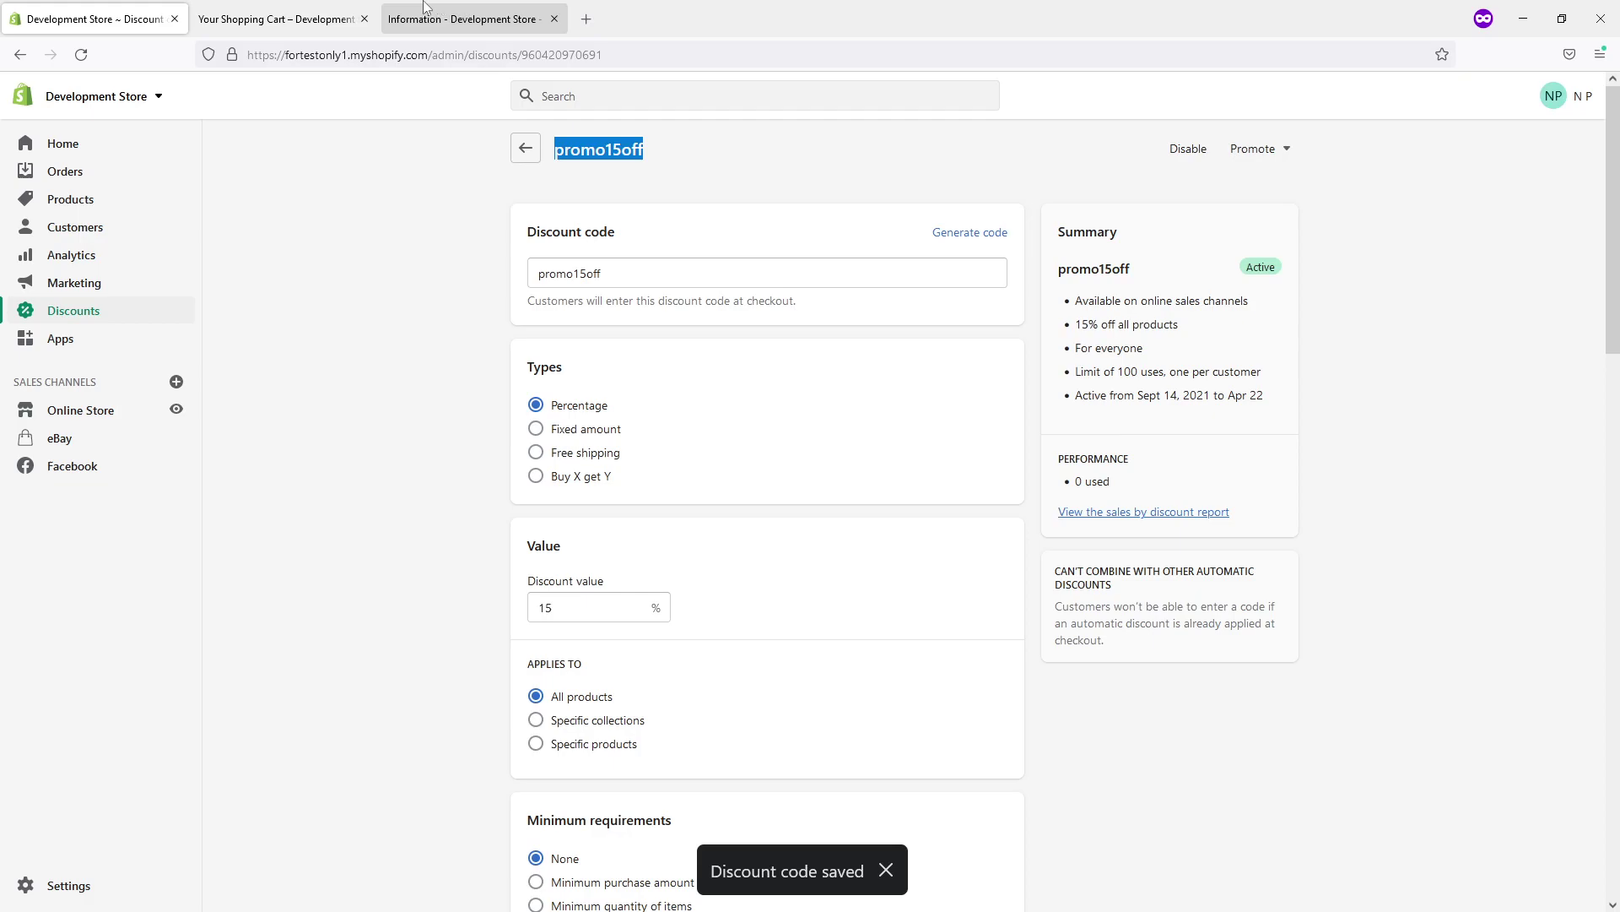
# - On the checkout tab, strip the checkout path and load the store's root home page
pyautogui.click(492, 15)
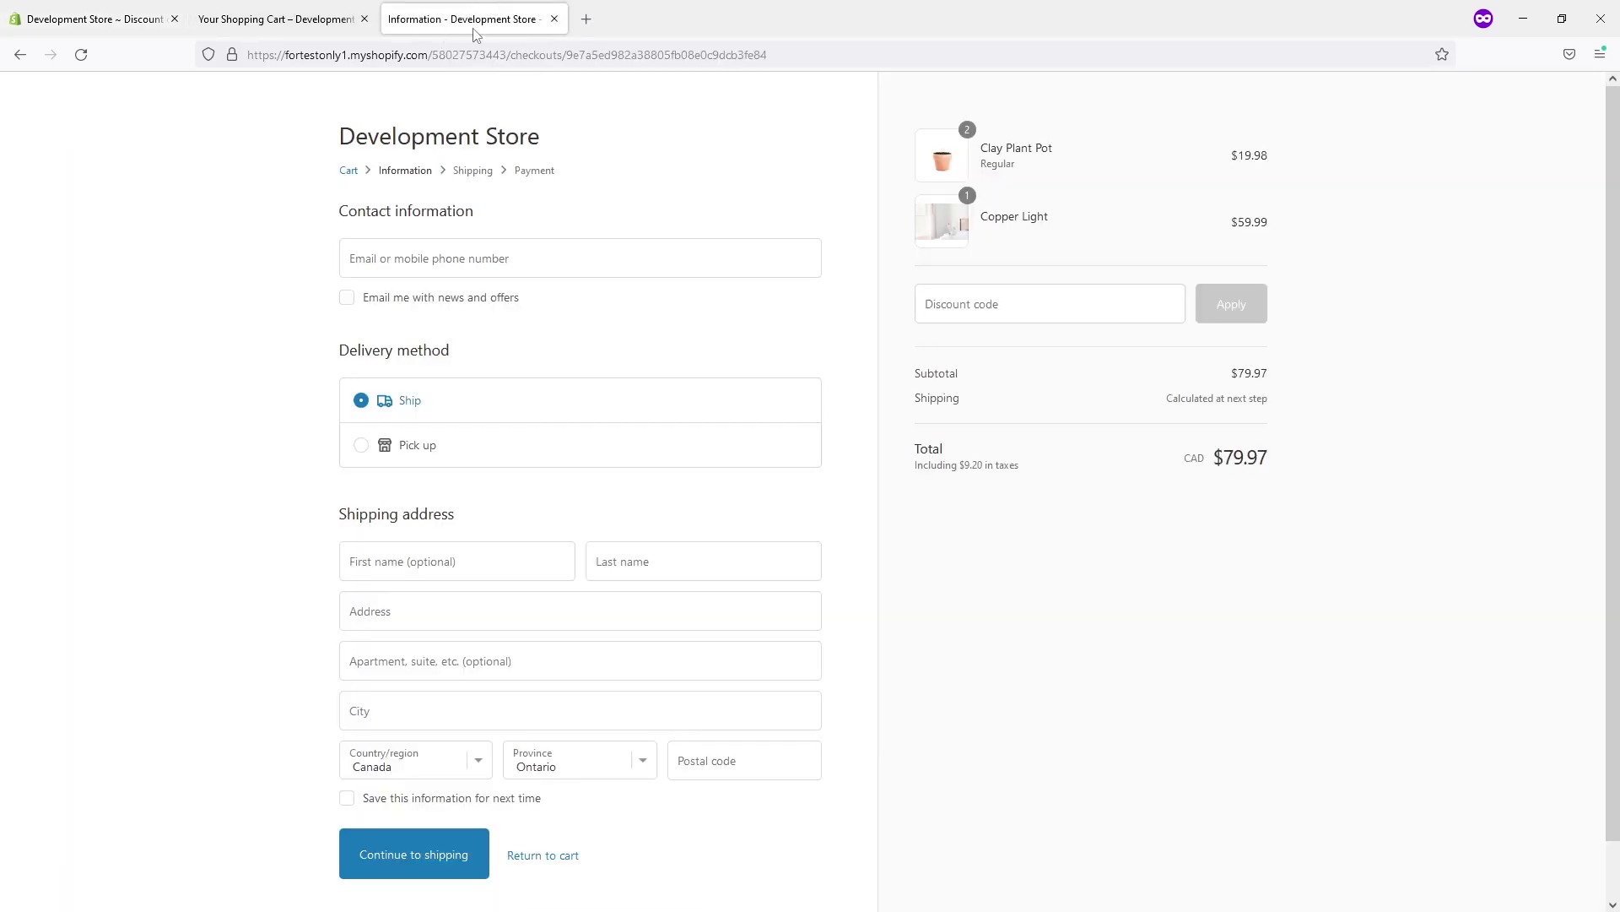
pyautogui.moveTo(428, 54); pyautogui.dragTo(1266, 56)
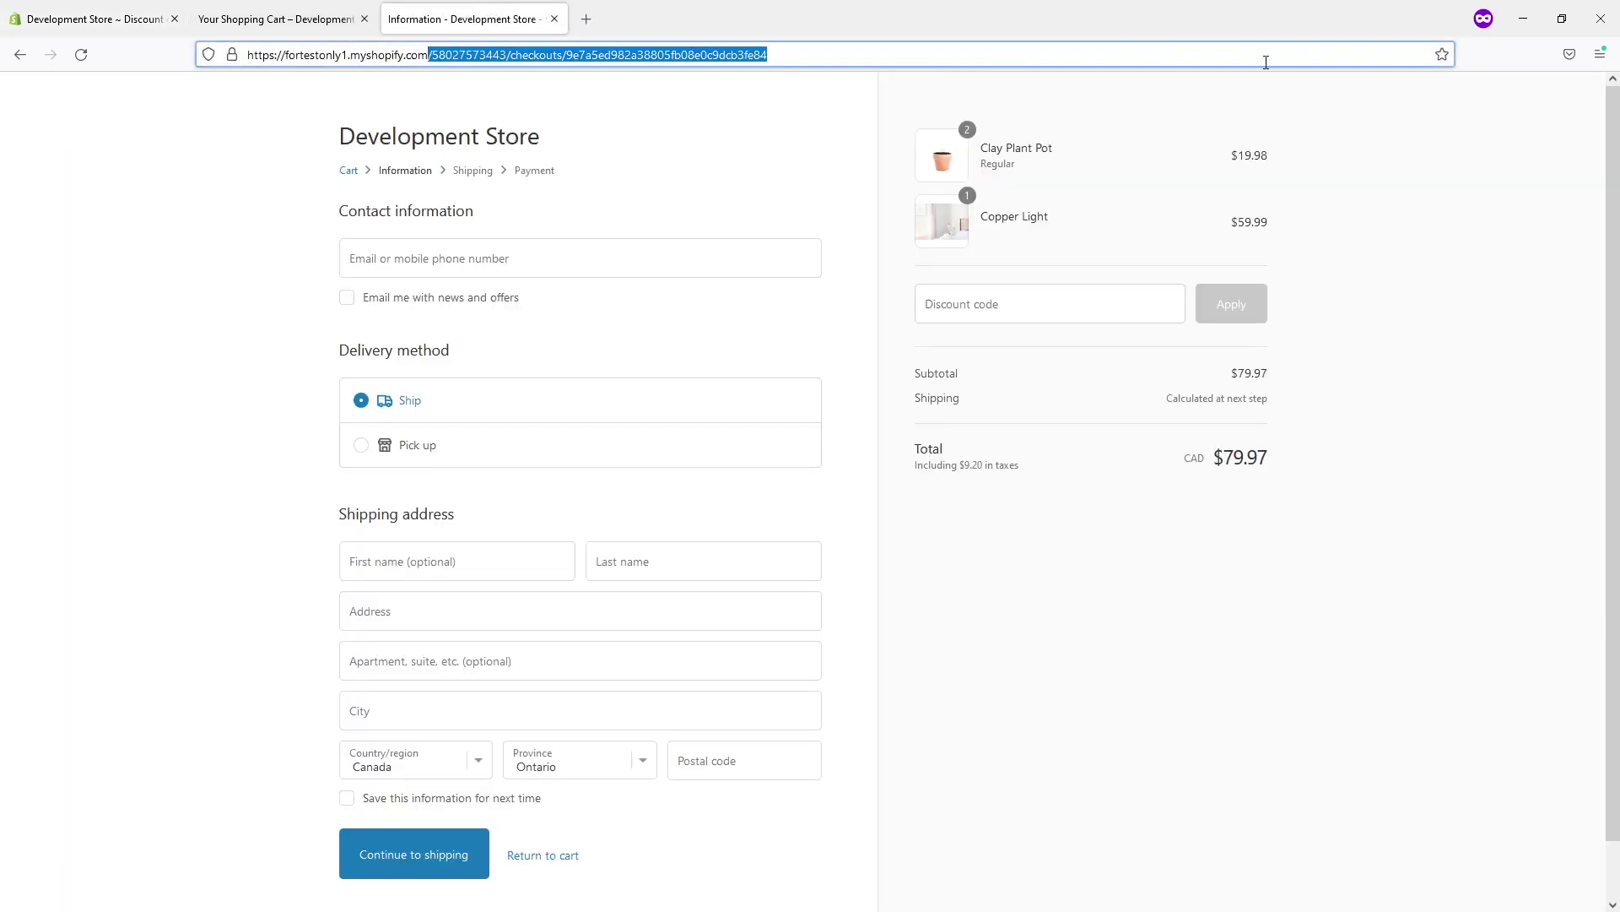
pyautogui.press('BackSpace')
pyautogui.press('Return')
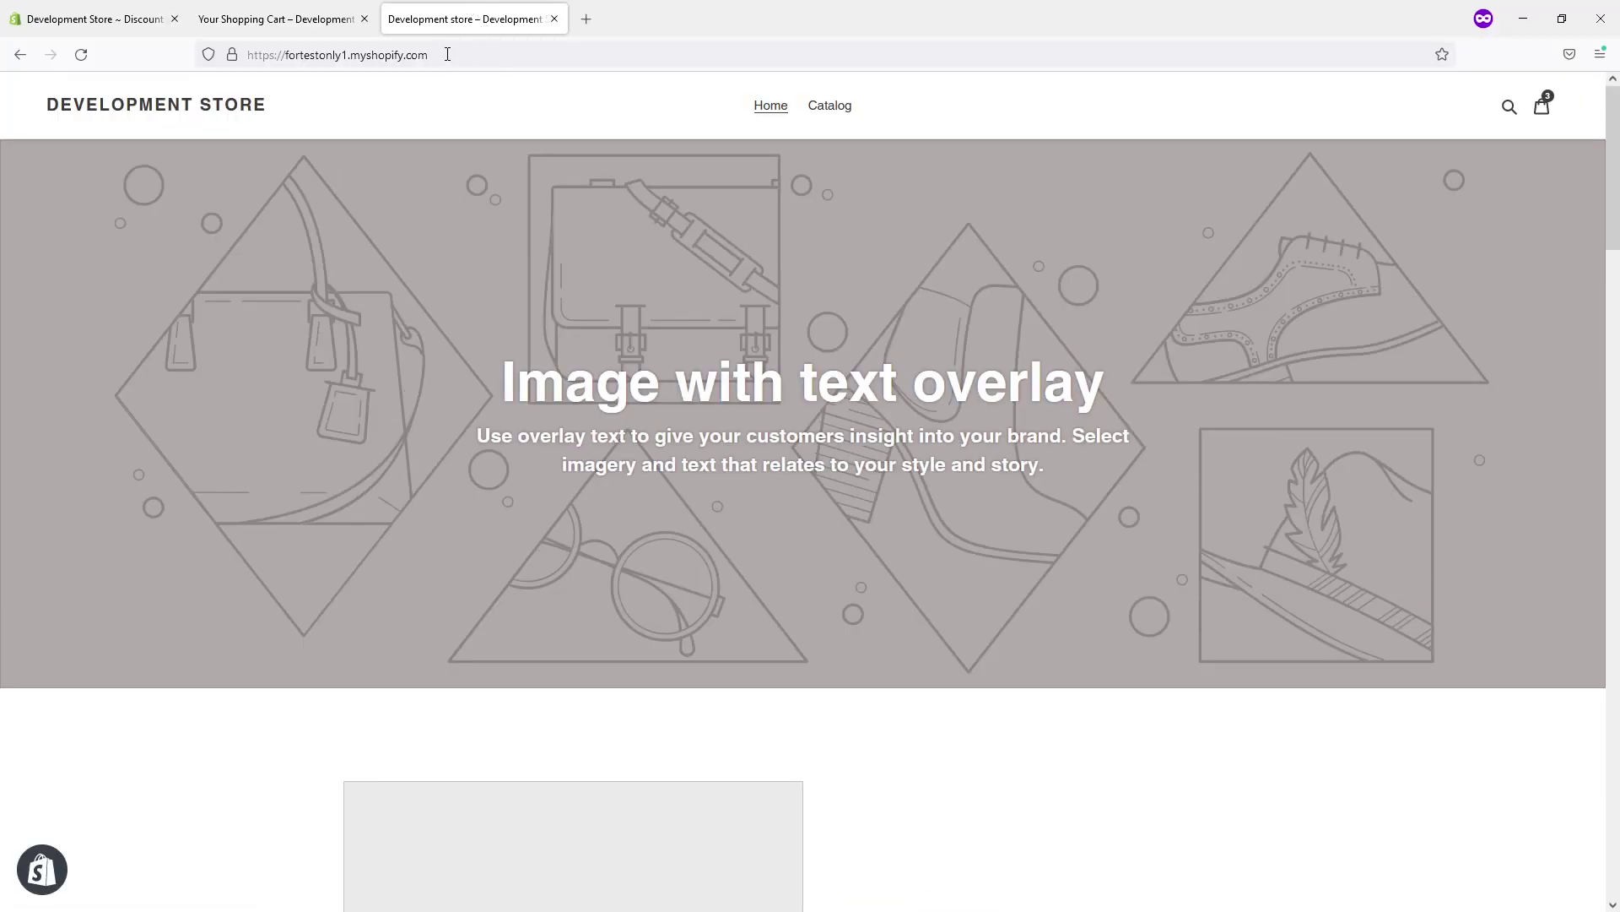
# - Visit the store URL with /discount/promo15off appended and confirm the redirect address
pyautogui.click(447, 54)
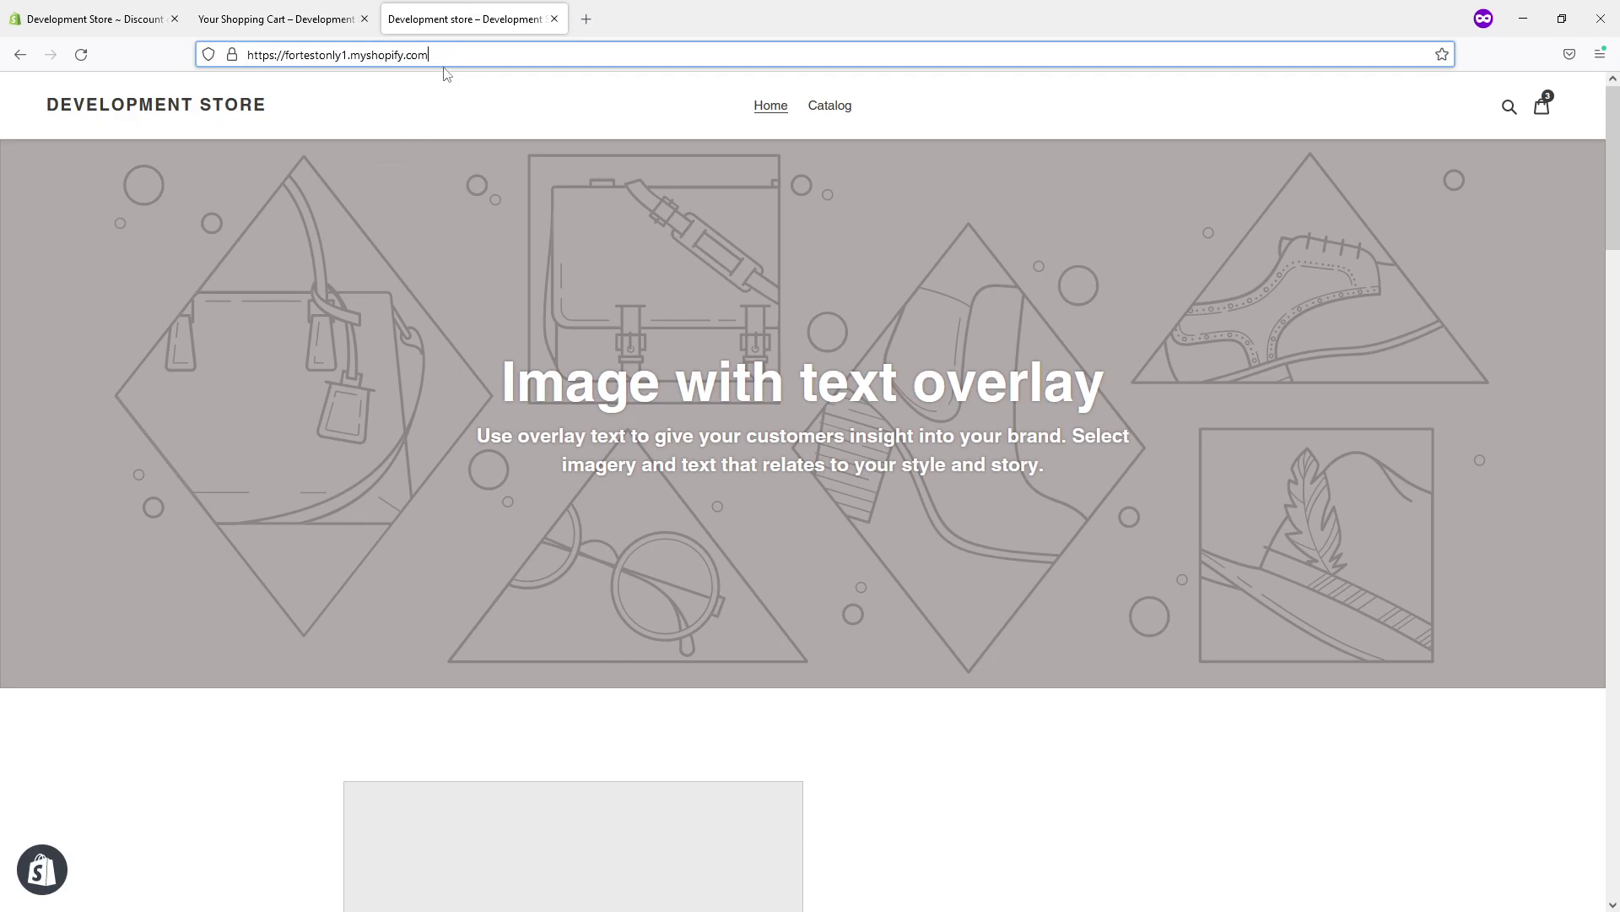
pyautogui.write('/discount/')
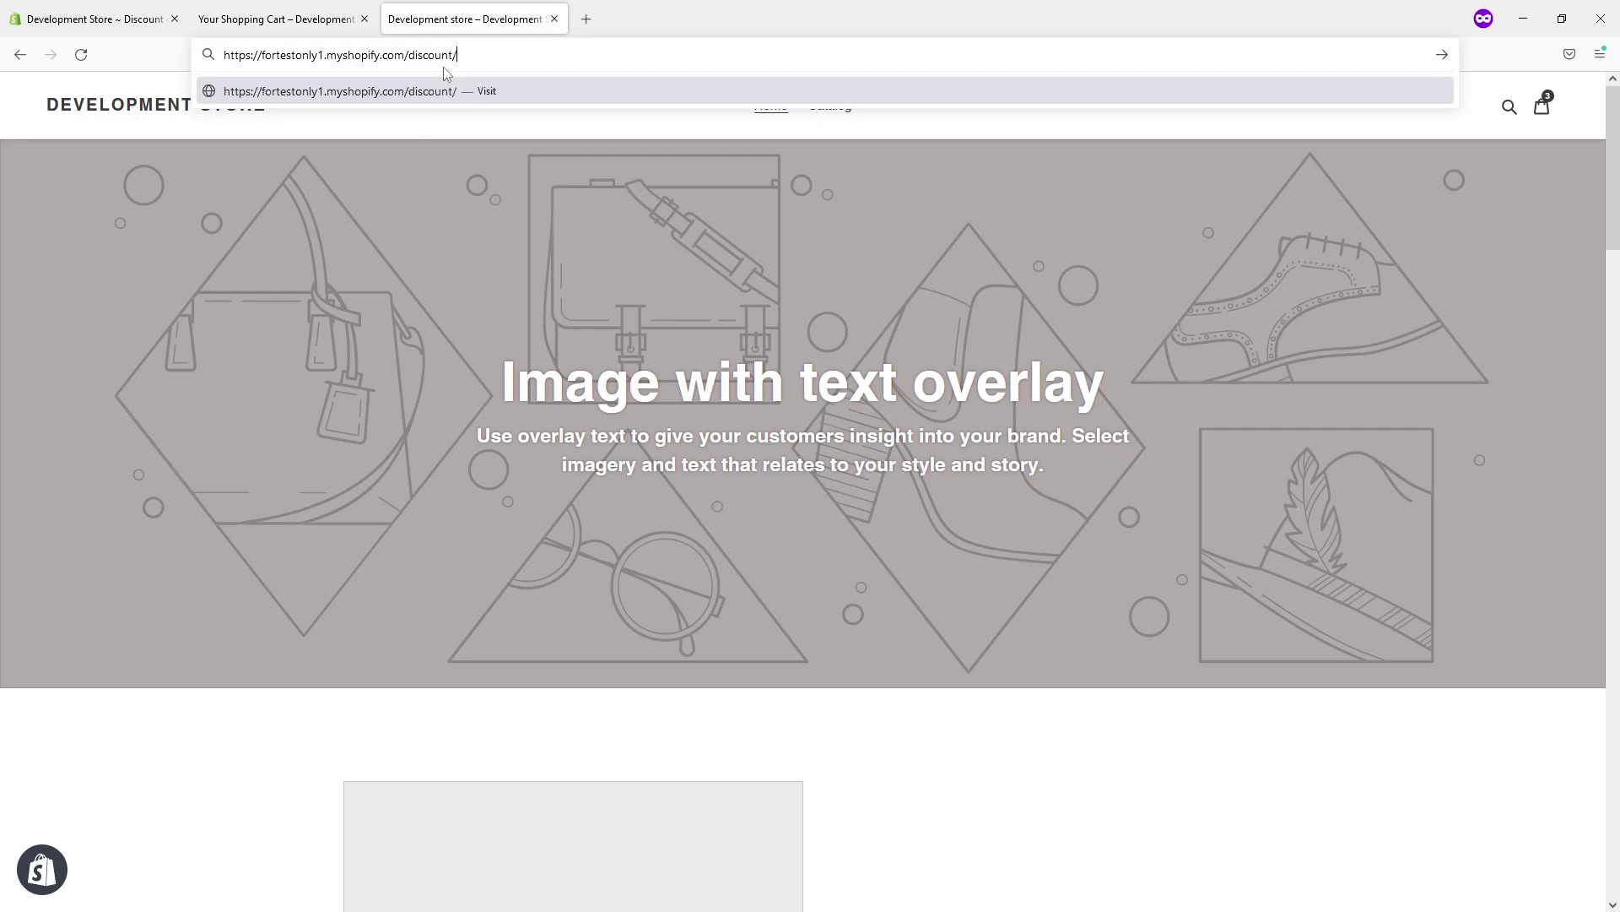
pyautogui.write('promo15off')
pyautogui.moveTo(454, 55); pyautogui.dragTo(538, 47)
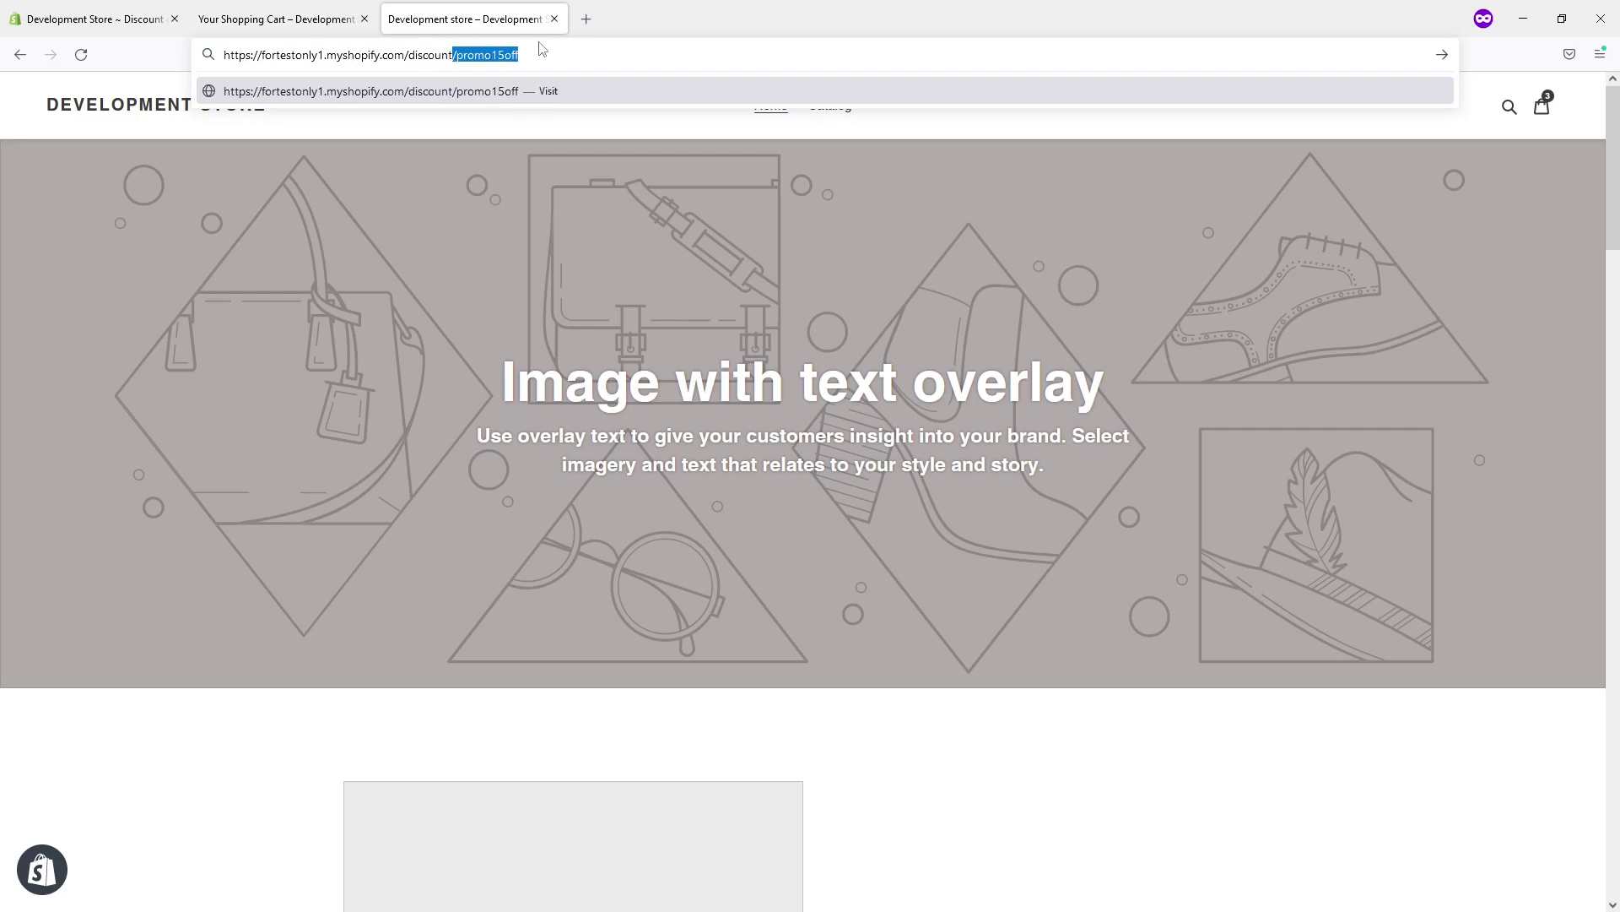
pyautogui.click(507, 61)
pyautogui.press('Return')
pyautogui.click(513, 53)
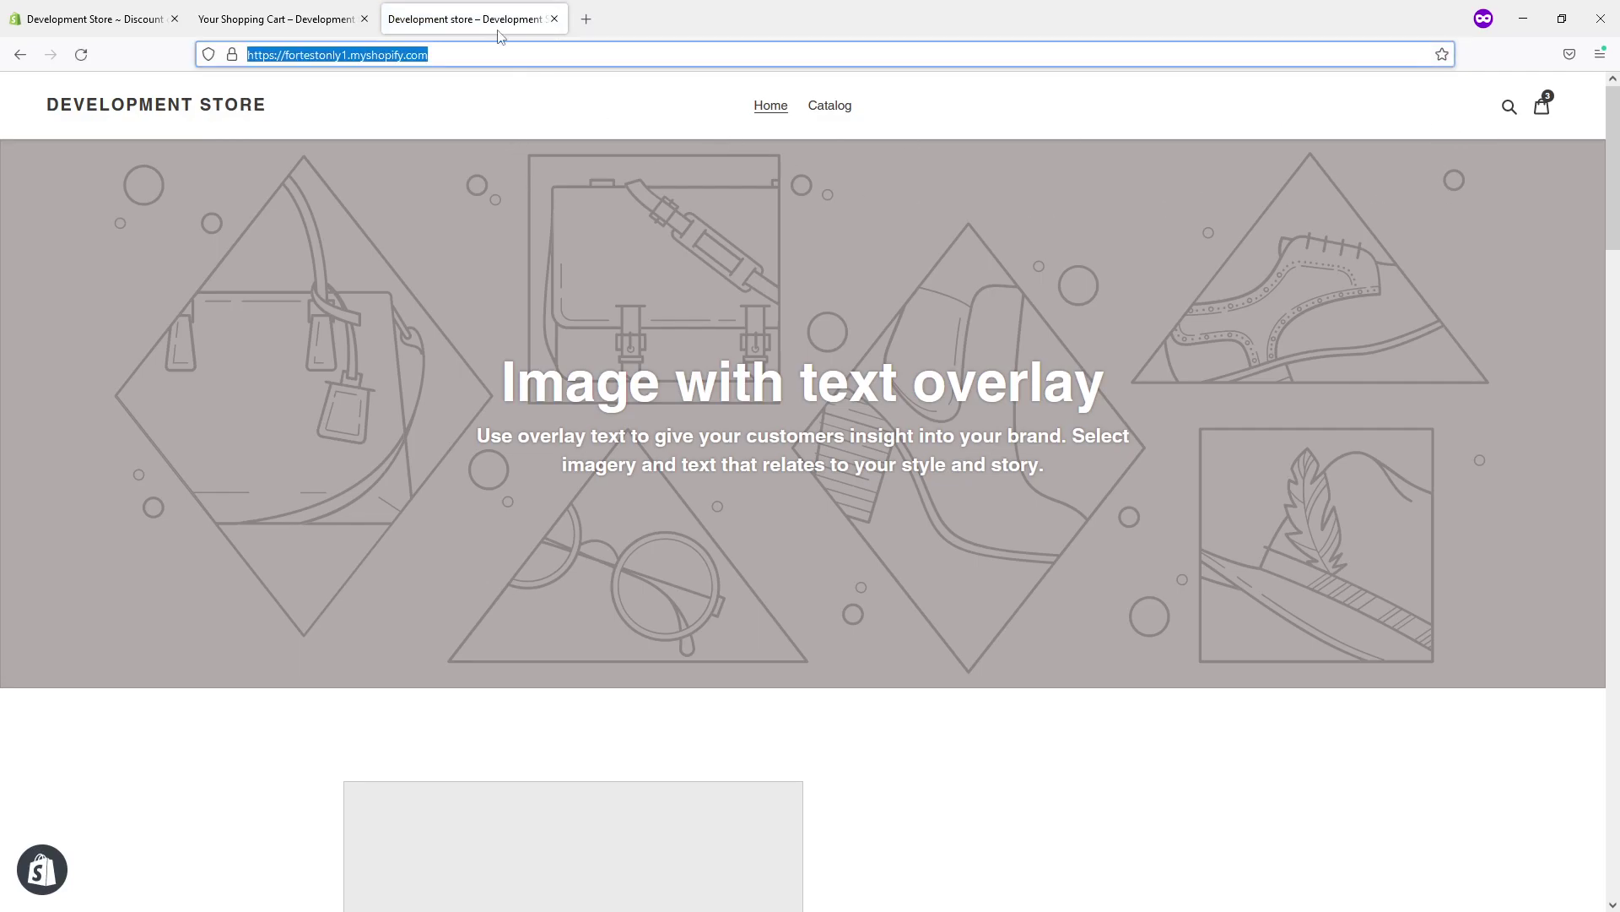
pyautogui.click(491, 58)
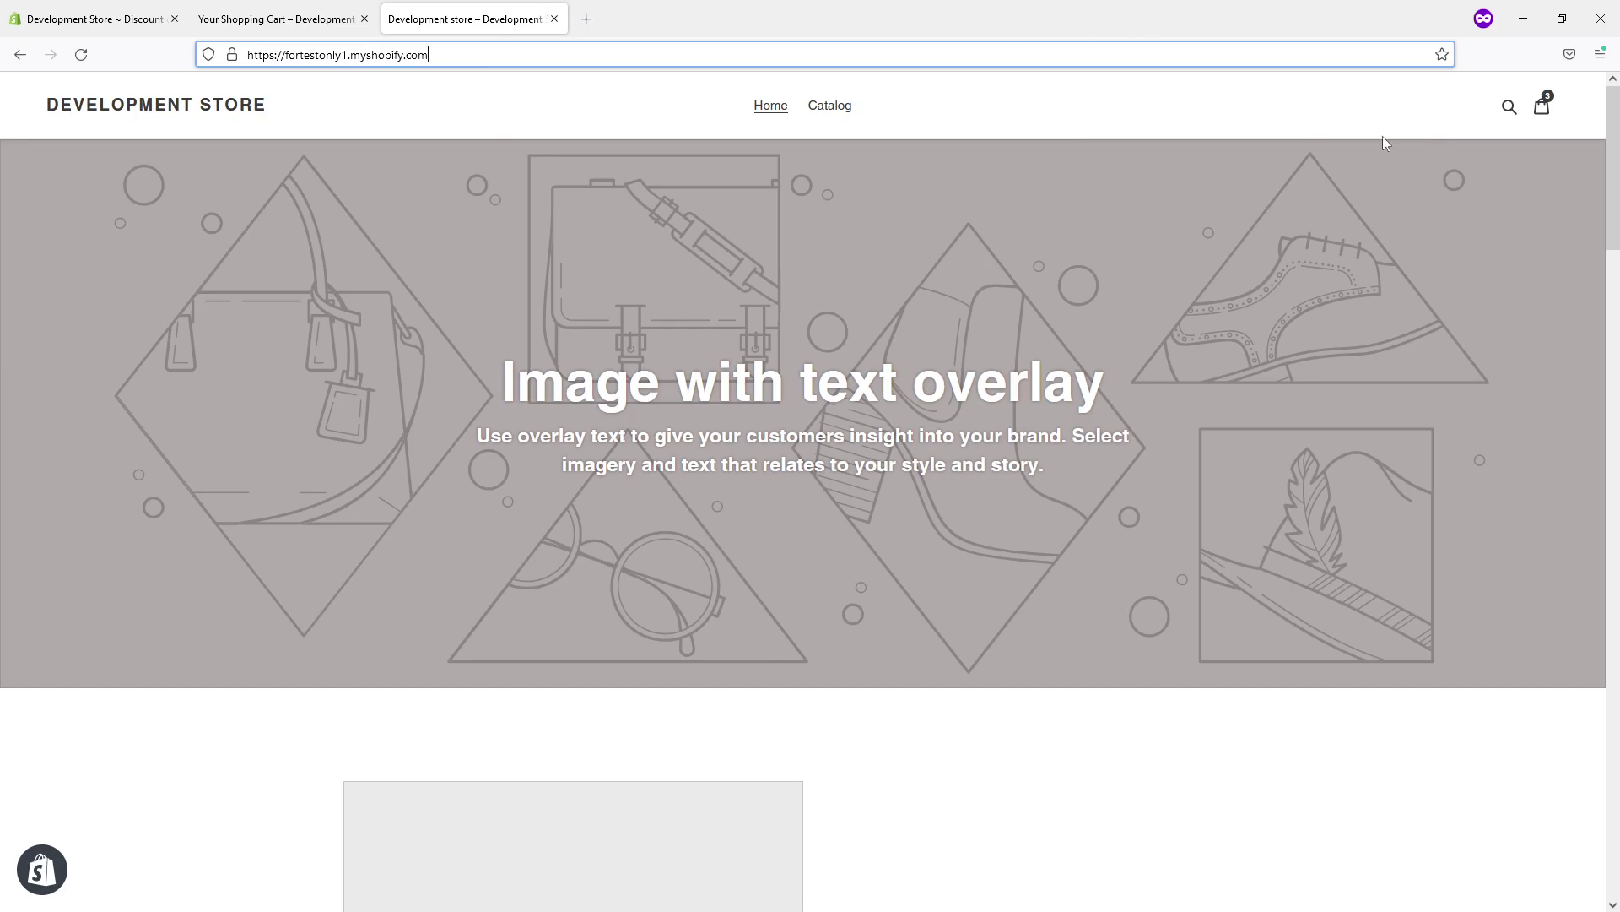
# - Confirm checkout auto-applies PROMO15OFF for a $67.98 total, then return to the cart
pyautogui.click(1543, 112)
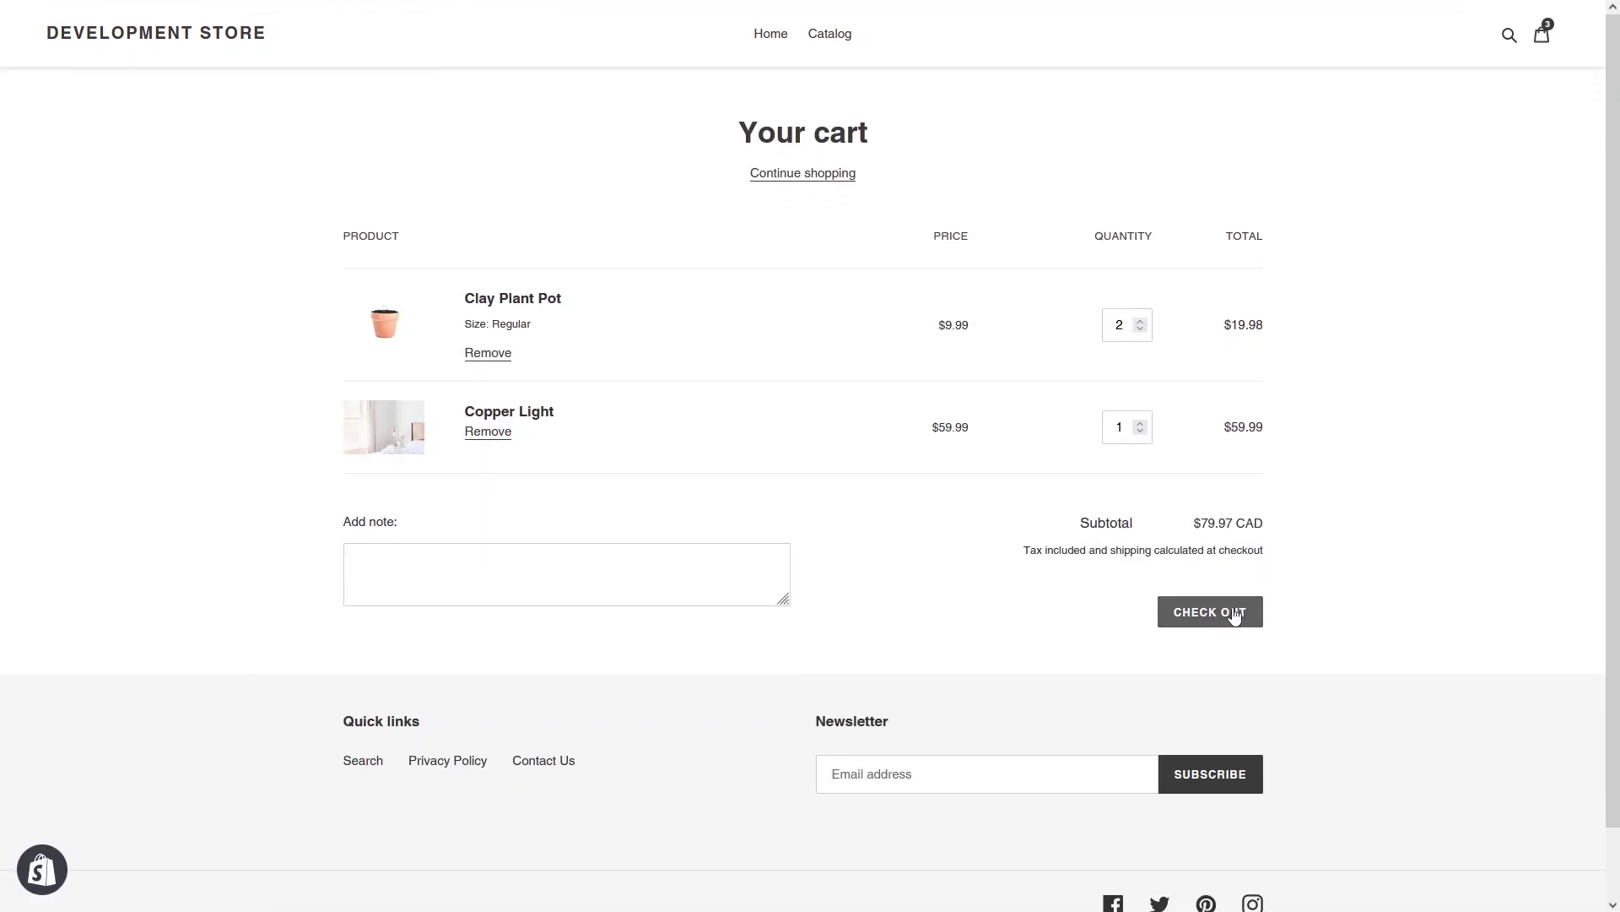
pyautogui.click(1178, 612)
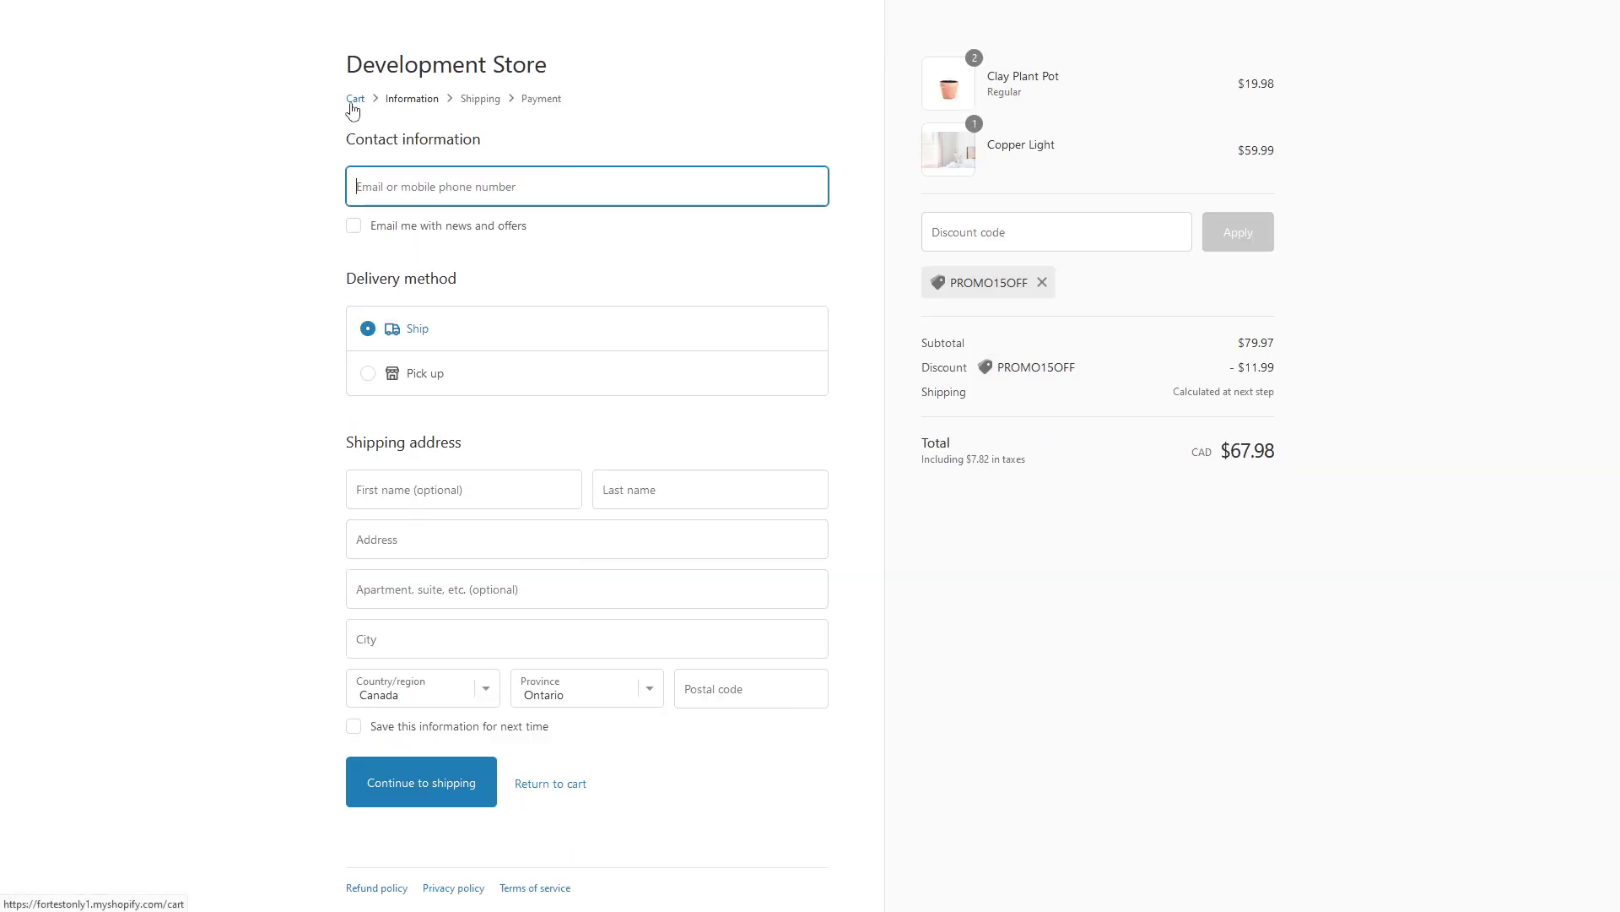
pyautogui.click(349, 101)
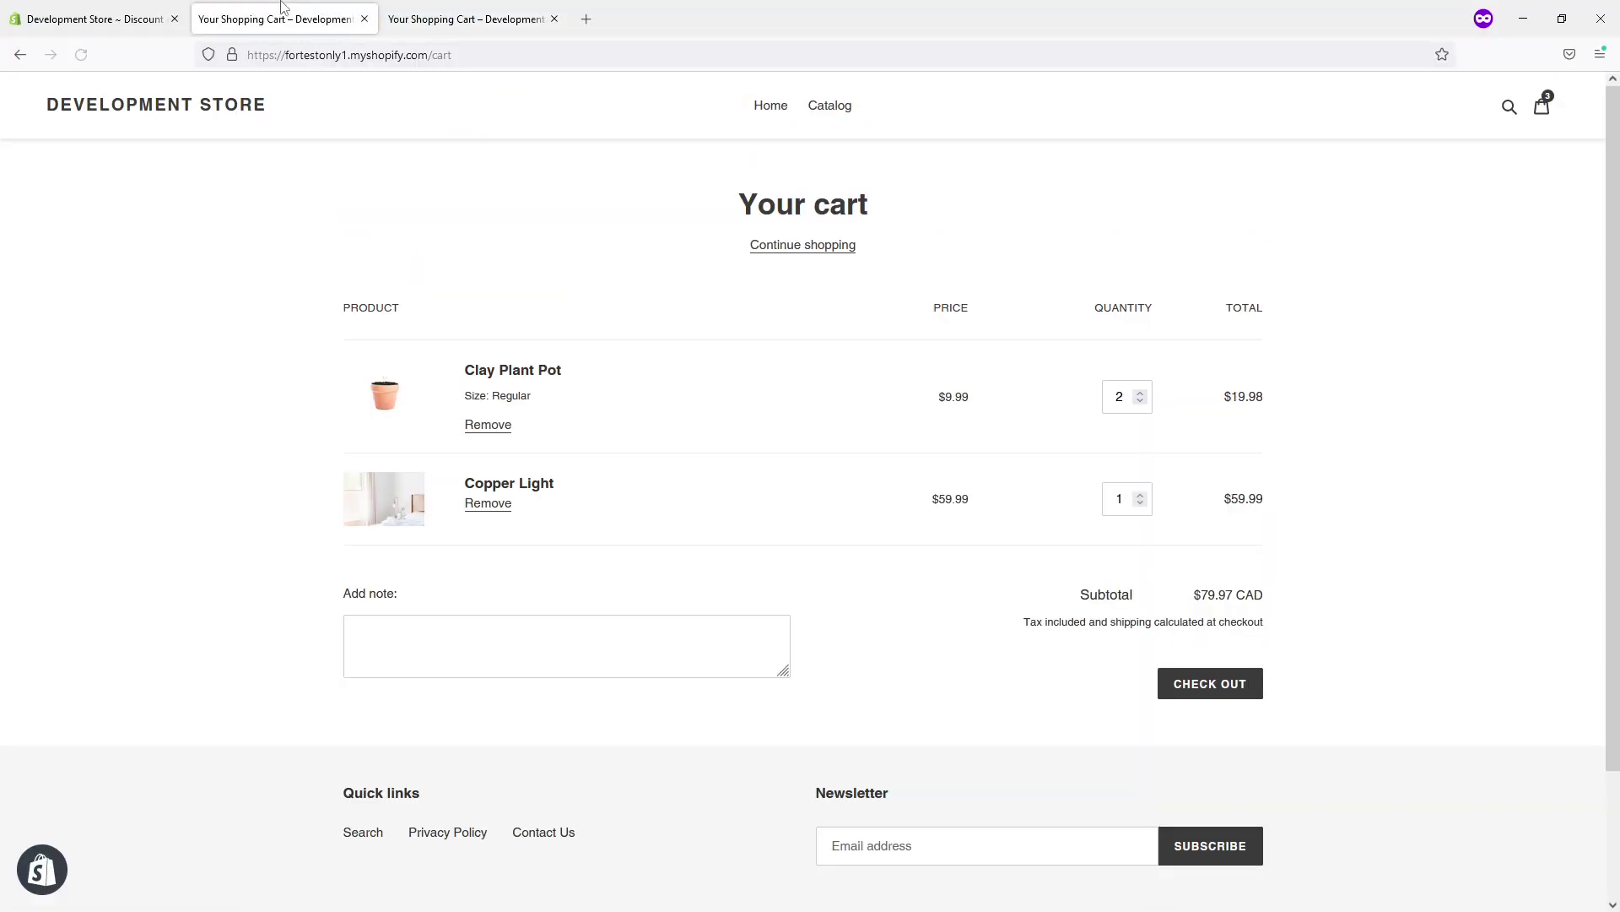
# - Back on the promo15off admin page, generate a shareable link from the Promote menu
pyautogui.click(152, 15)
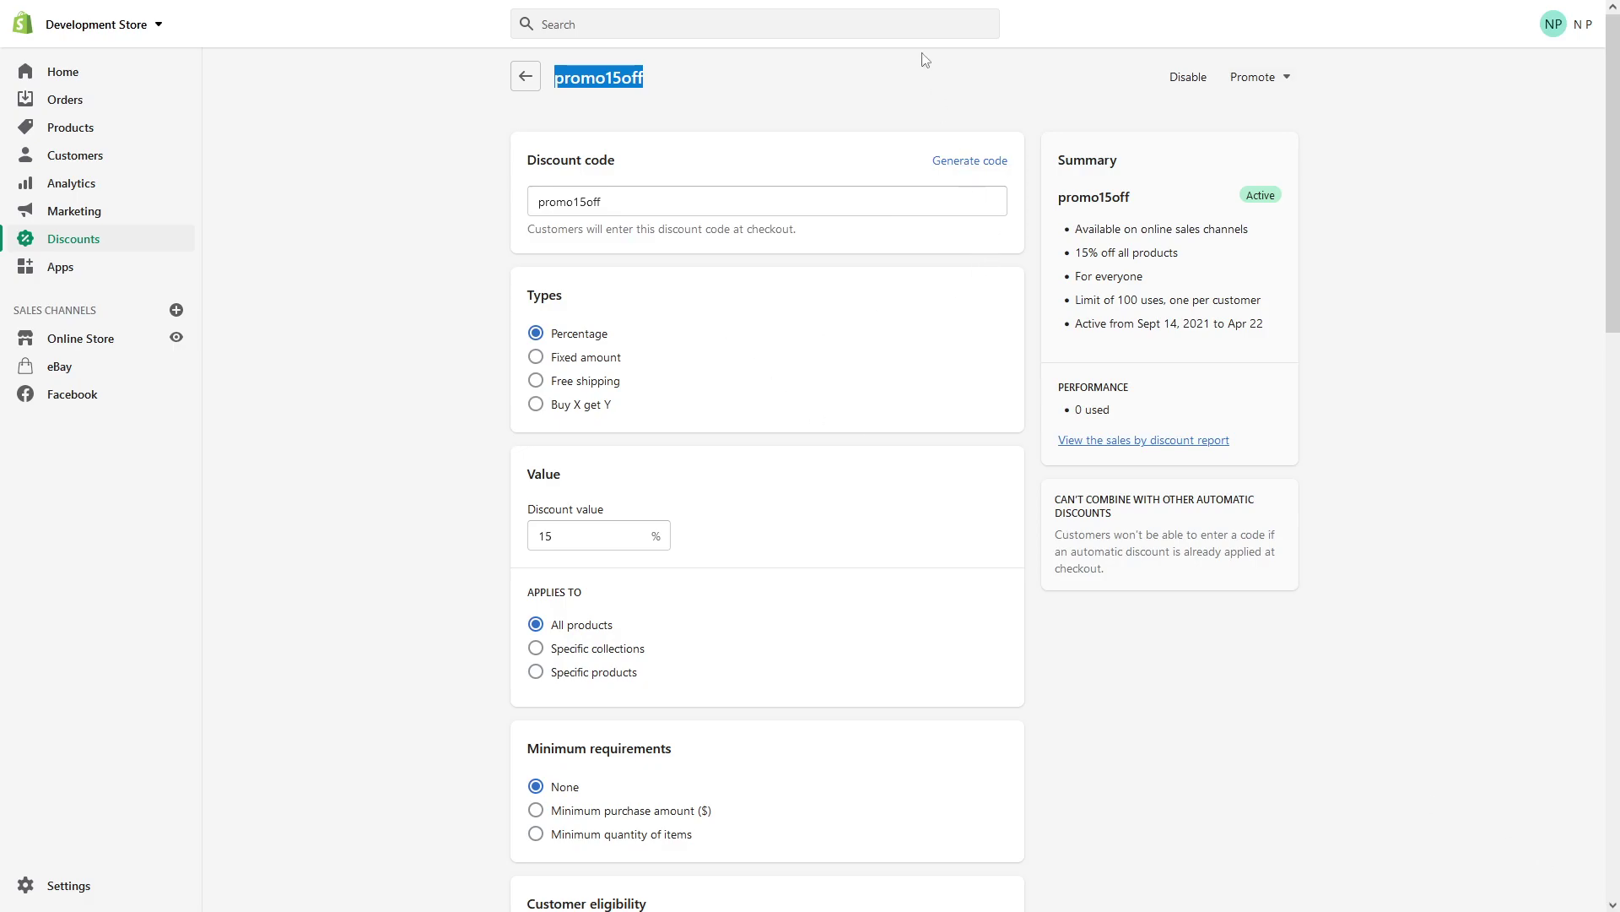
pyautogui.click(1298, 187)
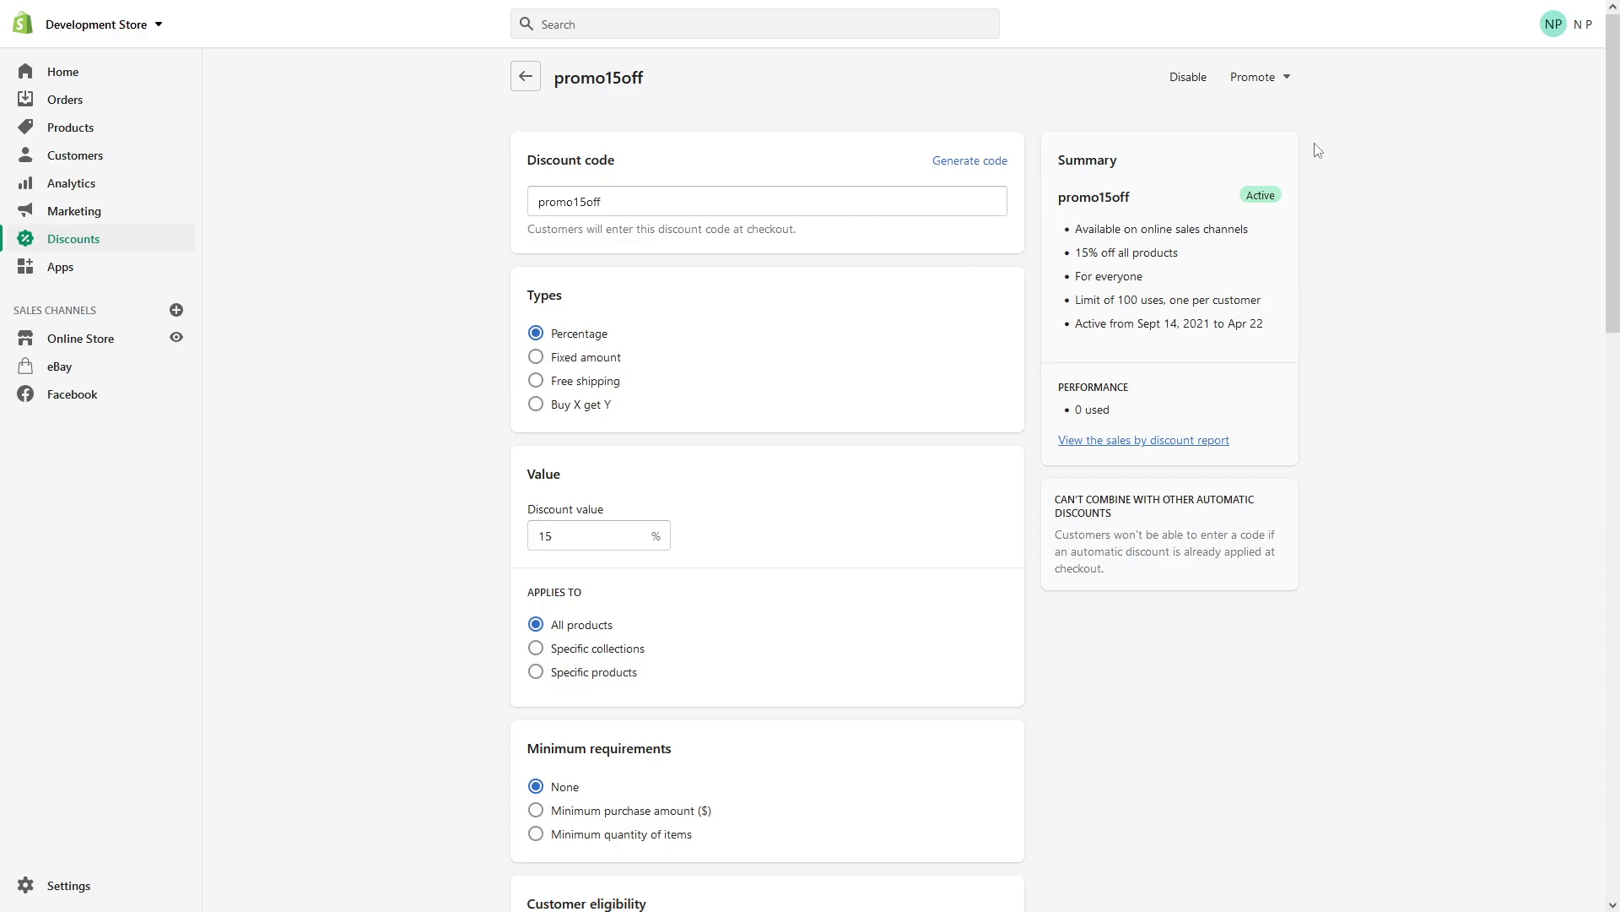
pyautogui.click(1282, 83)
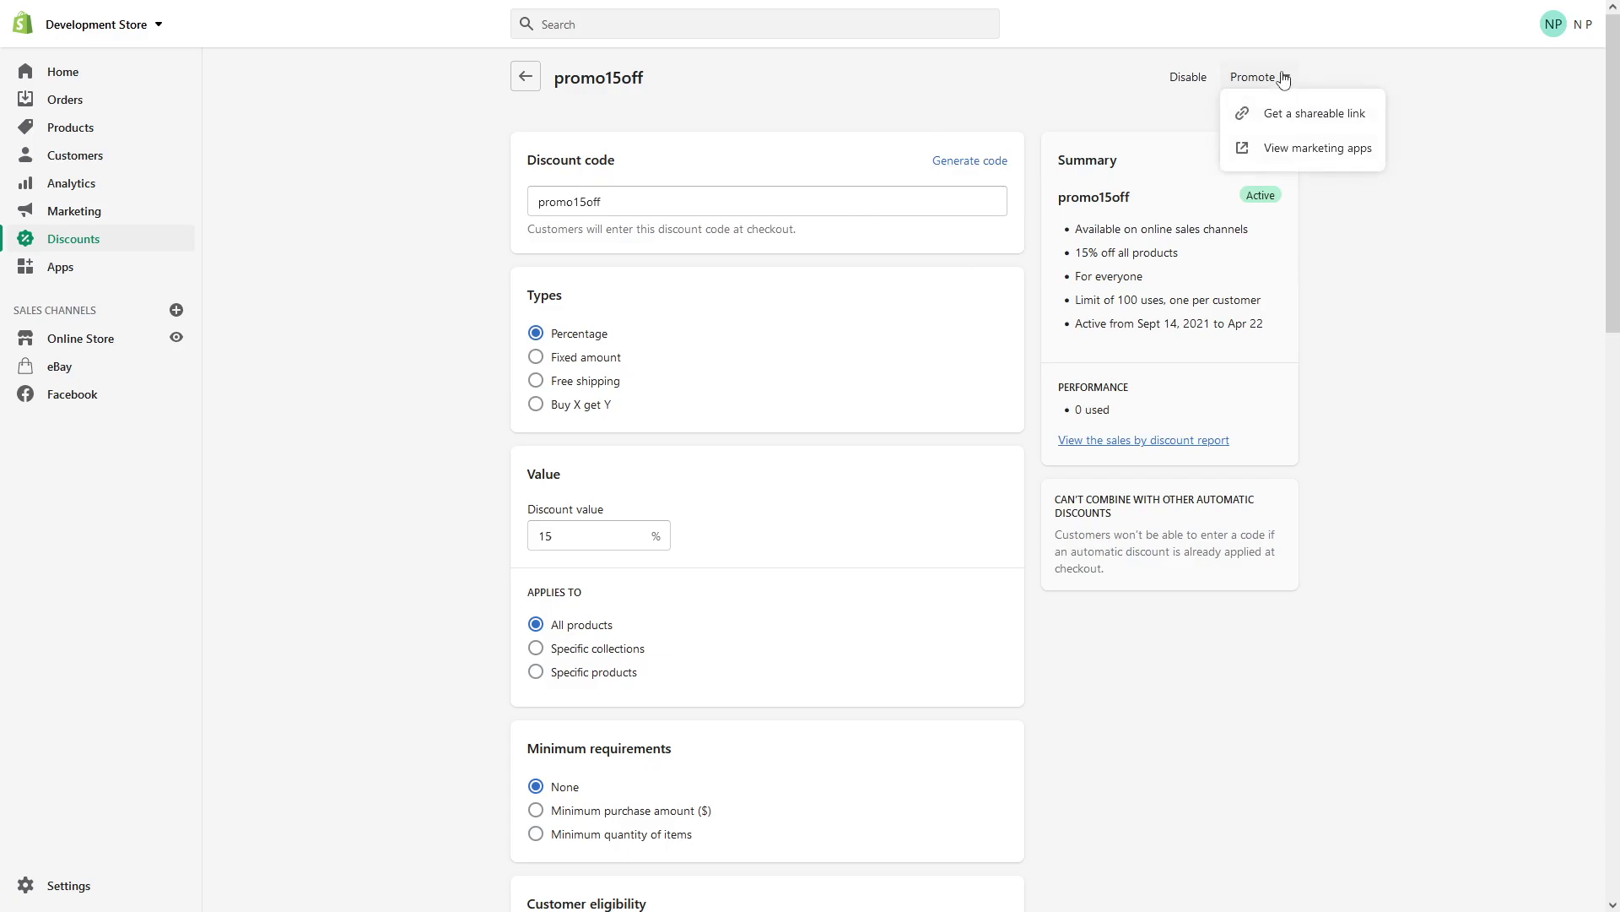
pyautogui.click(1301, 127)
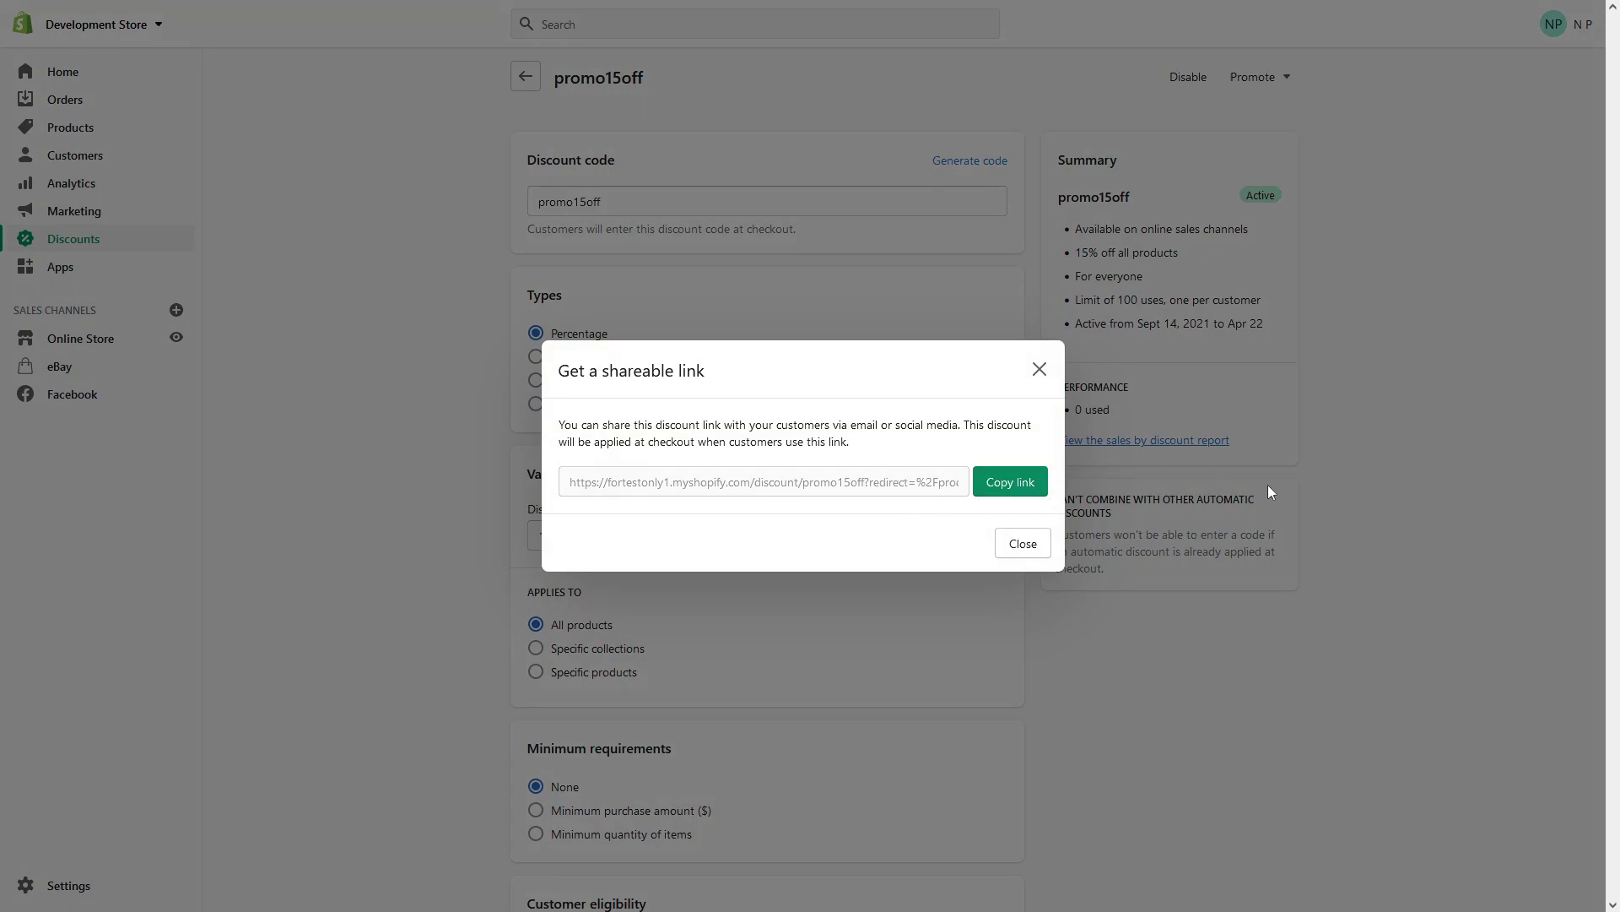
# - Dismiss the Get a shareable link dialog
pyautogui.click(1040, 370)
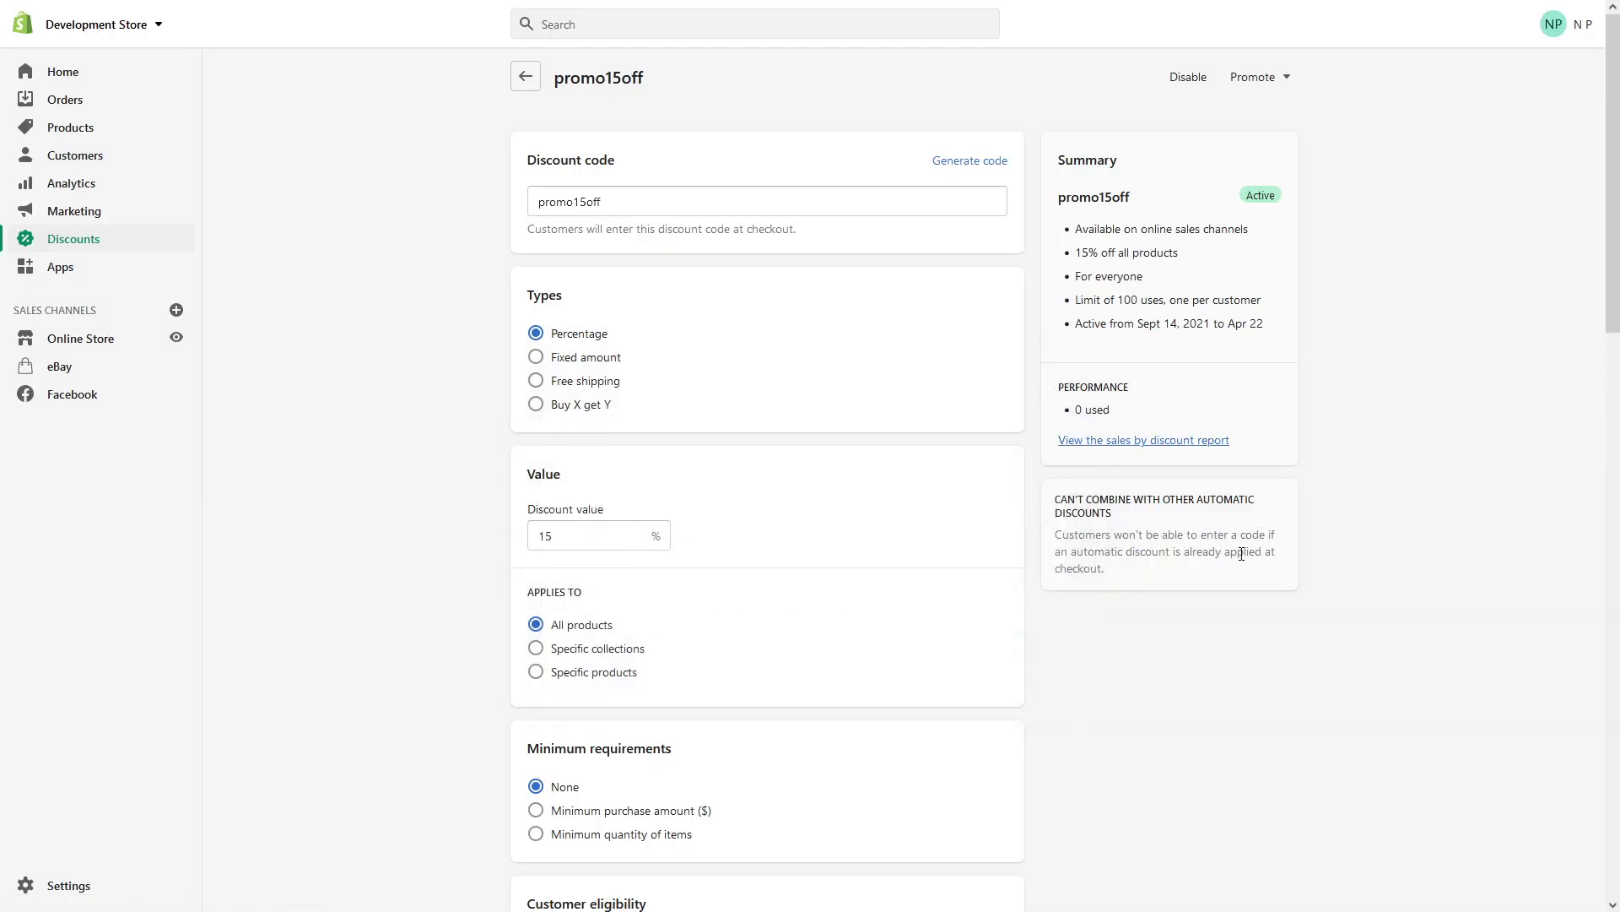